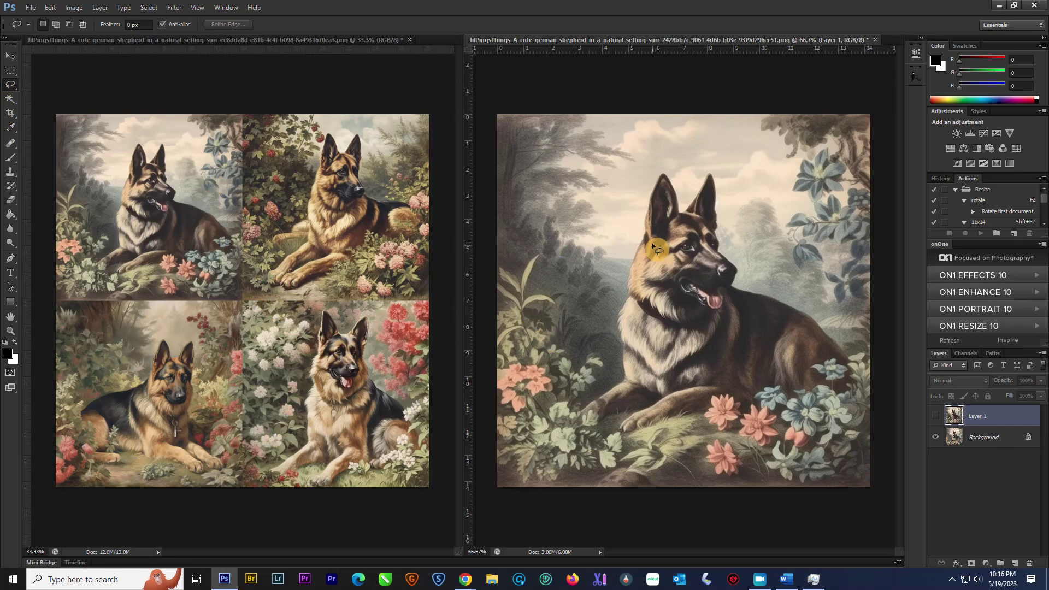
Drag Layer 1 into the four-dog grid document and merge it into the Background.
click(10, 55)
mouse_move(574, 218)
mouse_down()
mouse_move(586, 218)
mouse_move(338, 203)
mouse_move(156, 222)
mouse_move(128, 169)
mouse_move(112, 169)
mouse_up()
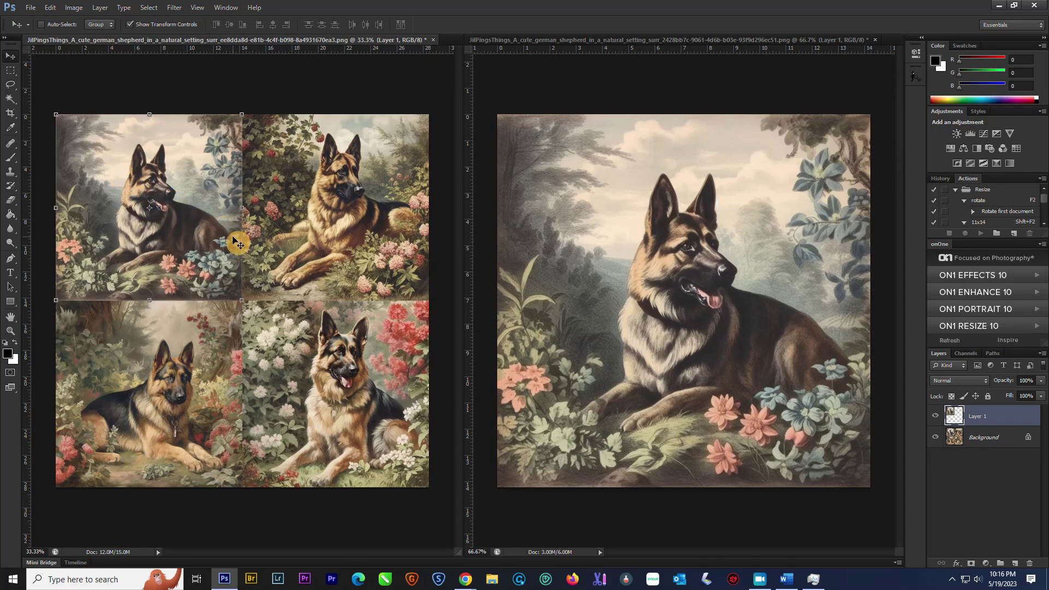
key(ctrl+e)
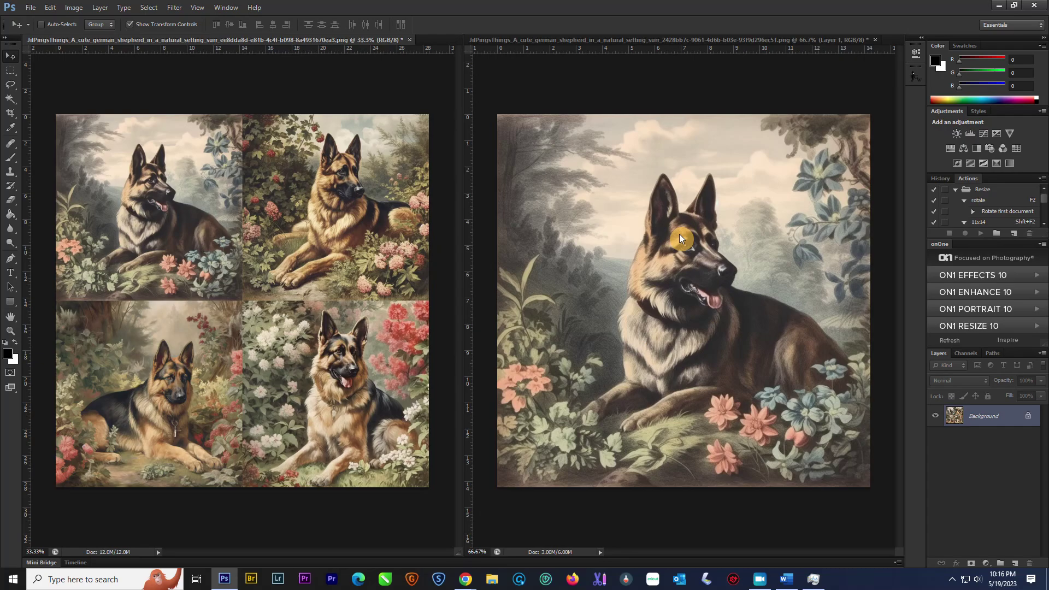
Add a horizontal guide at 14.222 in across the grid image.
click(198, 8)
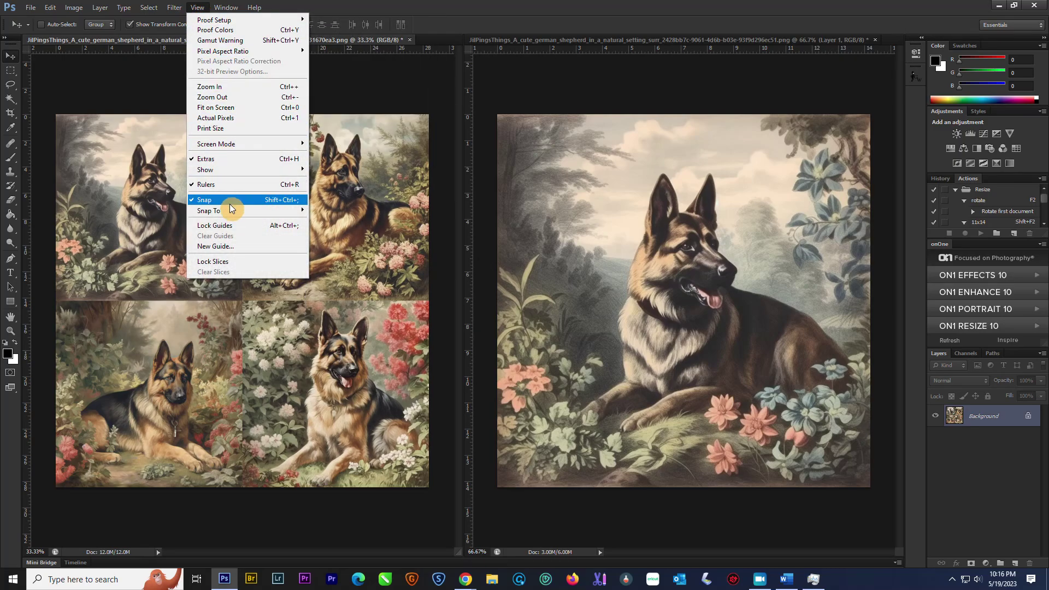
click(234, 245)
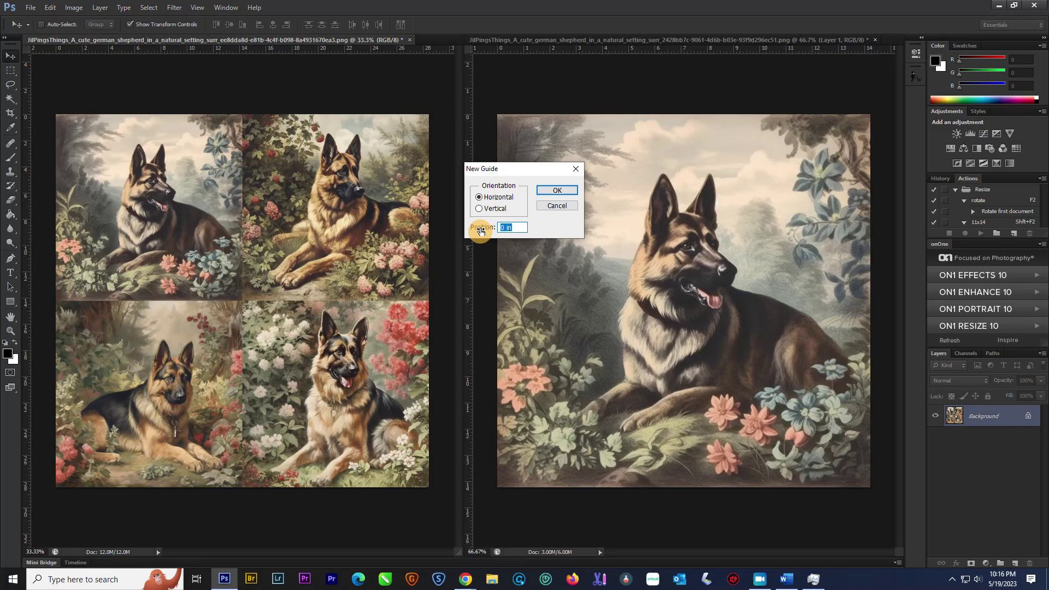
text(14.222)
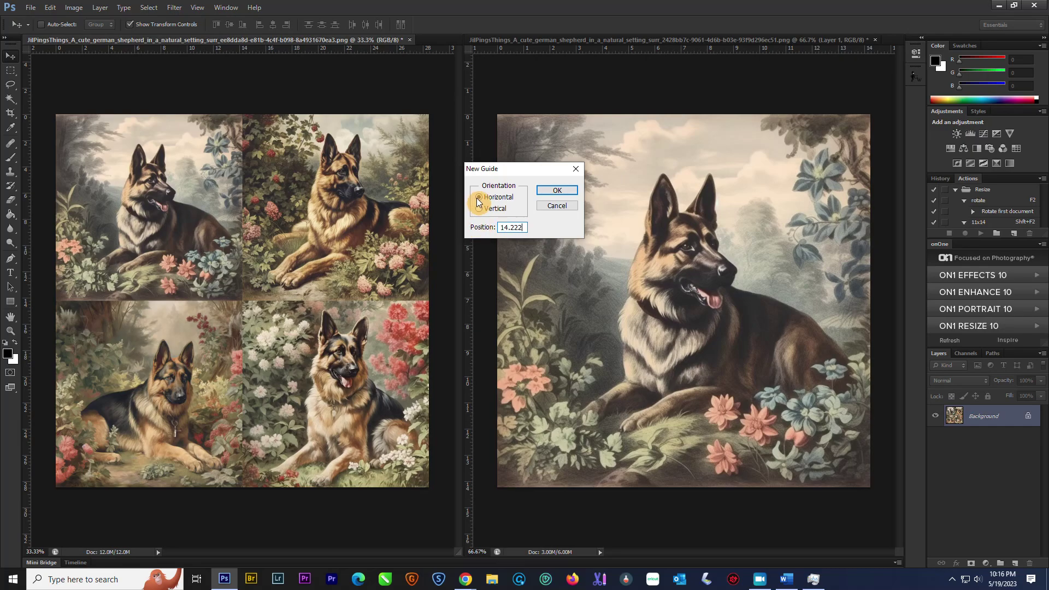
click(556, 191)
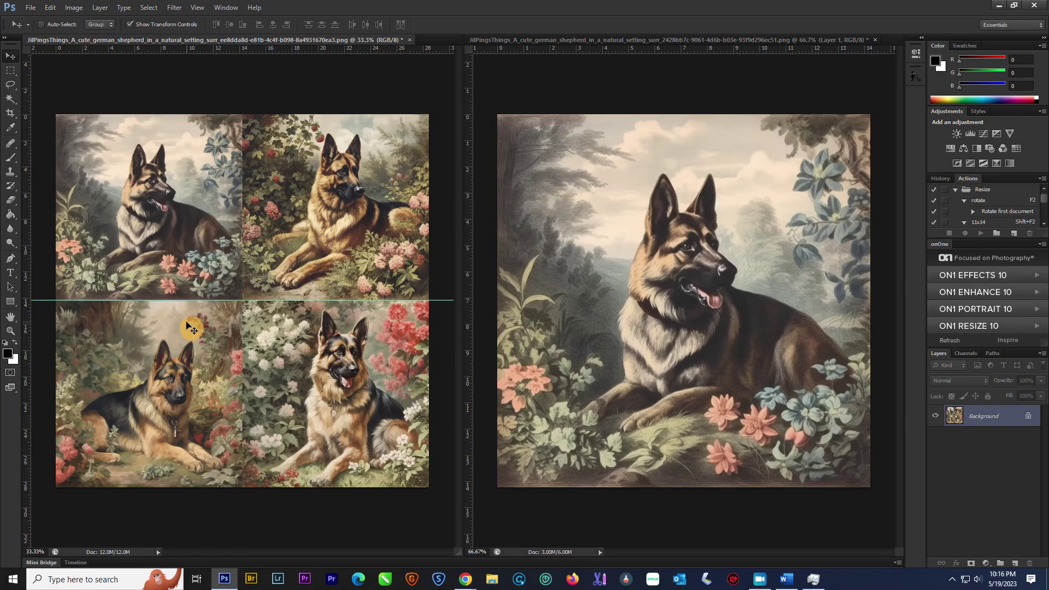
Add a vertical guide at 14.22 in to complete the quadrants.
click(195, 11)
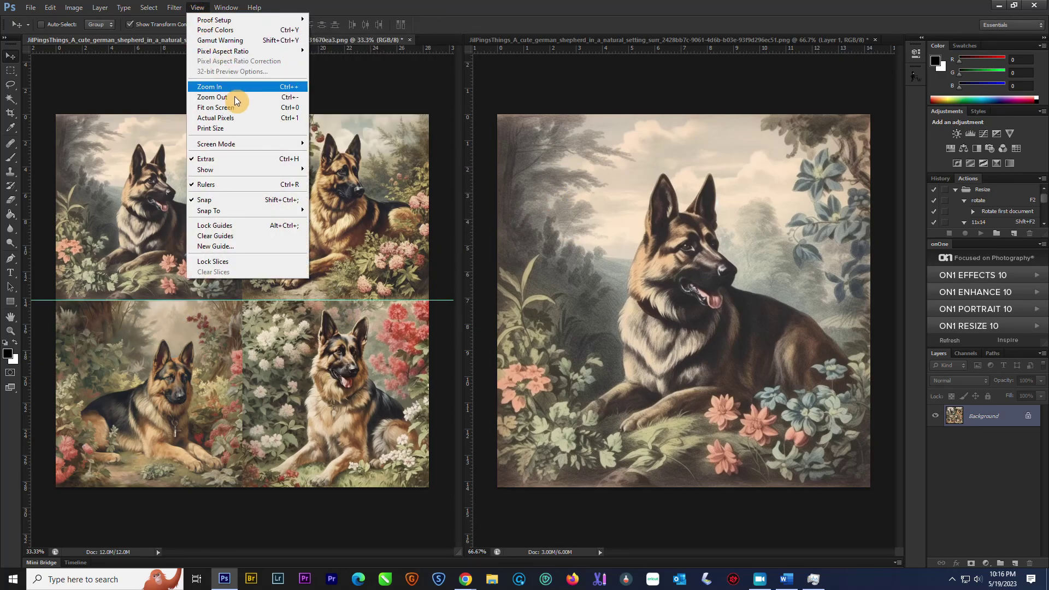
click(243, 246)
click(479, 208)
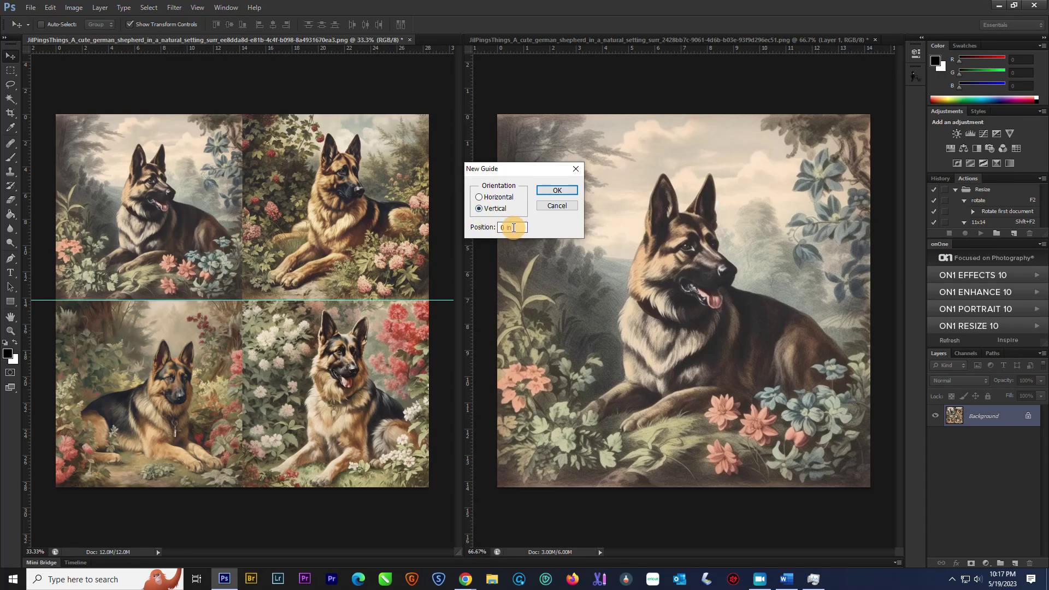
text(14.222)
click(557, 190)
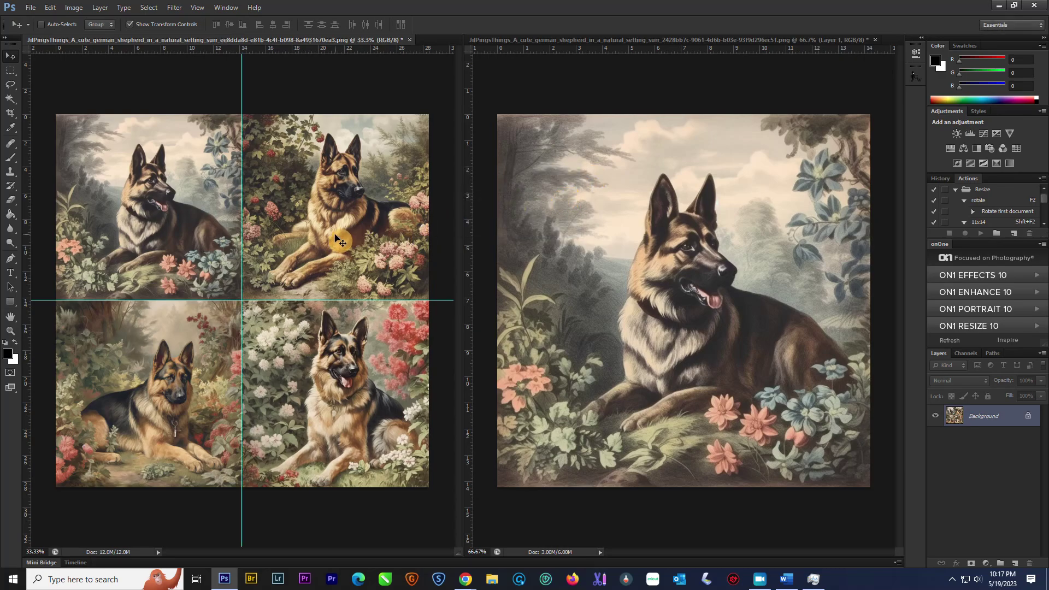
Switch to the Slice Tool and view the image's slice options without changing them.
click(13, 118)
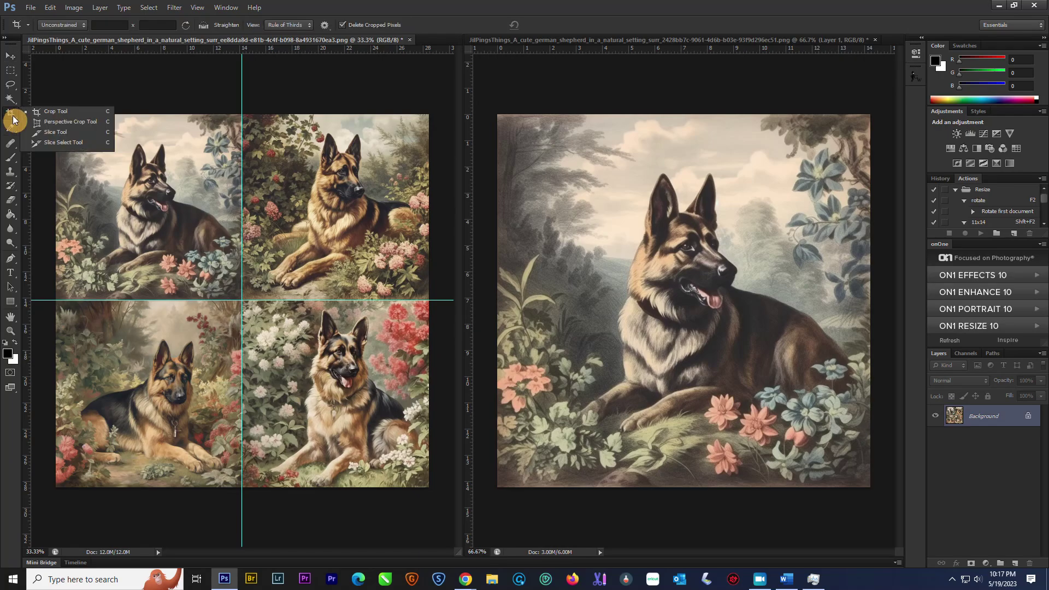
click(36, 132)
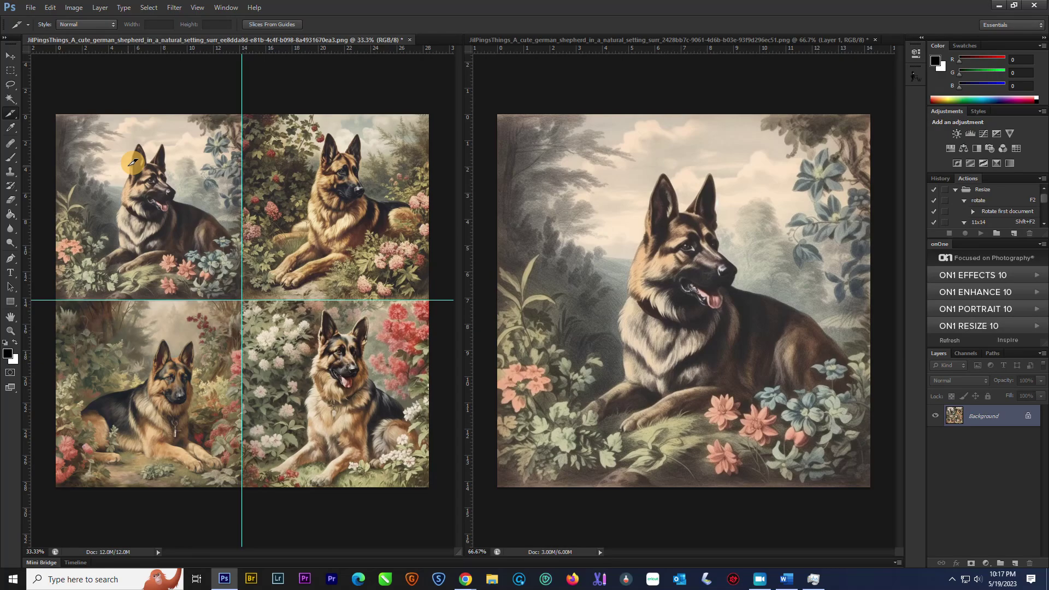
right_click(197, 170)
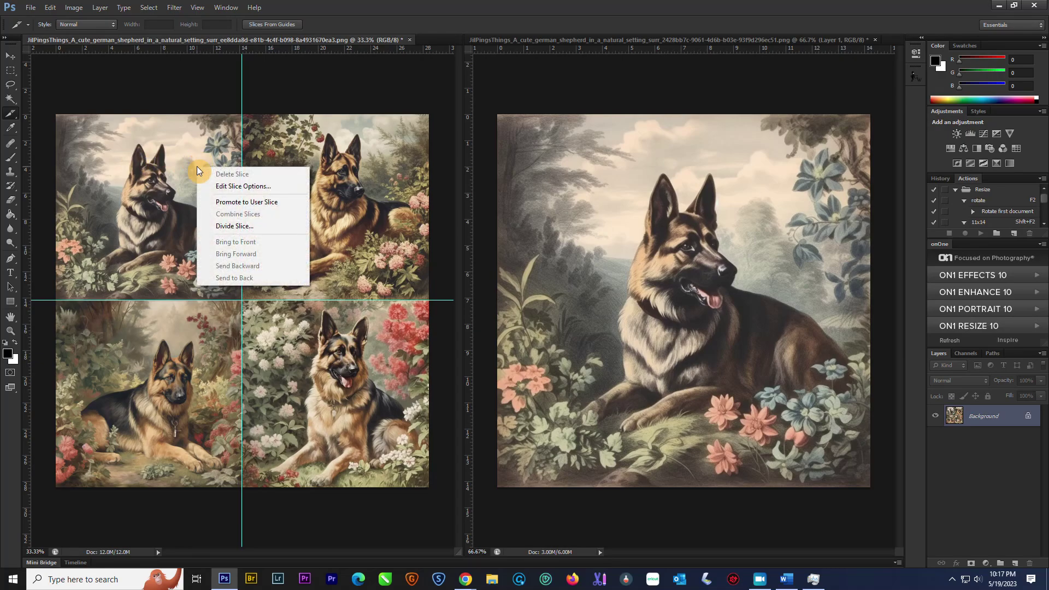
click(228, 187)
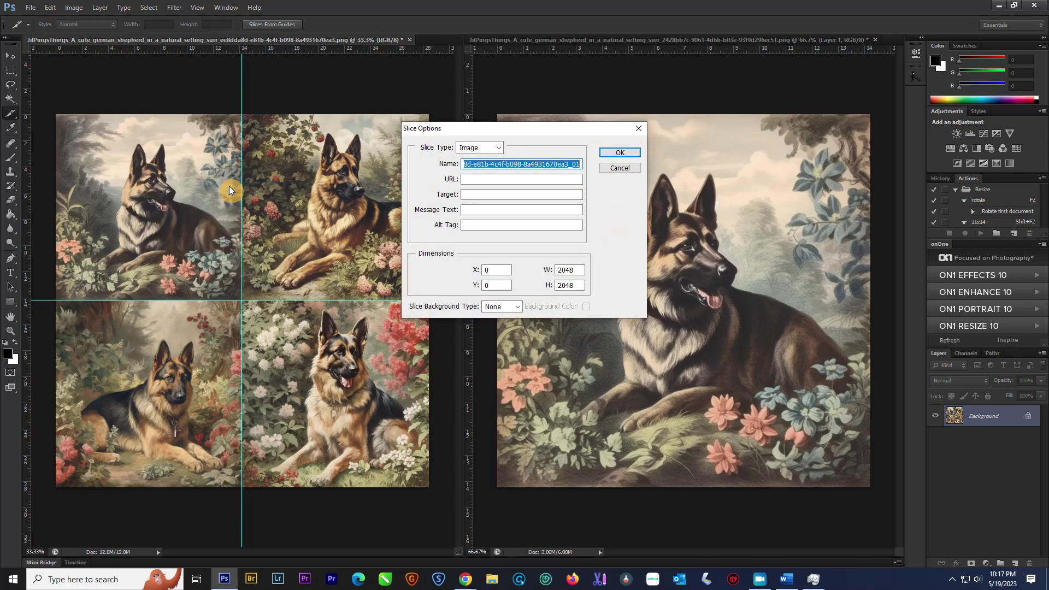
click(629, 167)
Divide the slice into 2 rows down and 2 columns across.
right_click(179, 159)
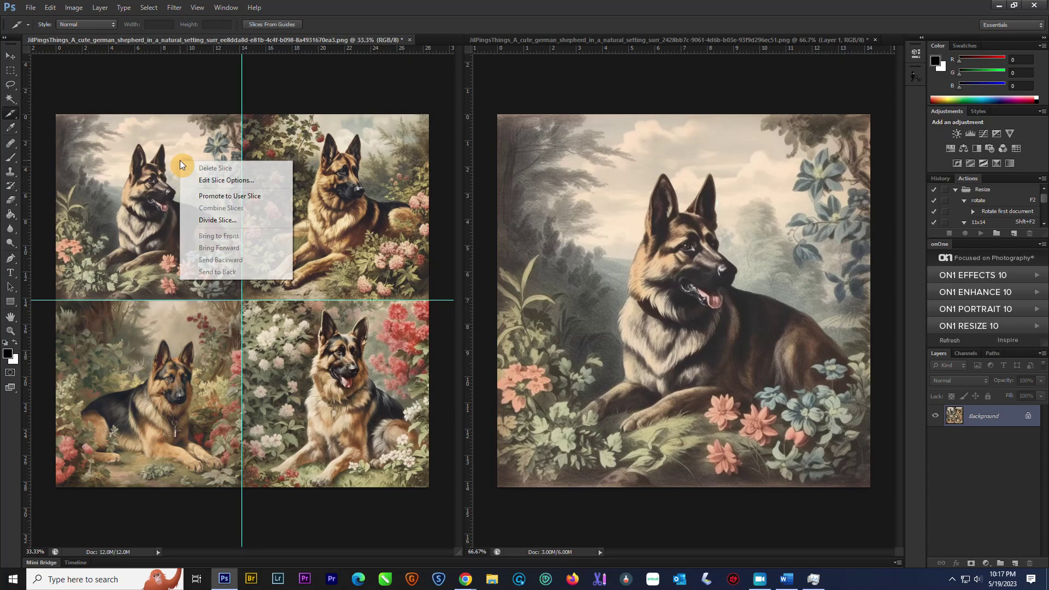
click(232, 221)
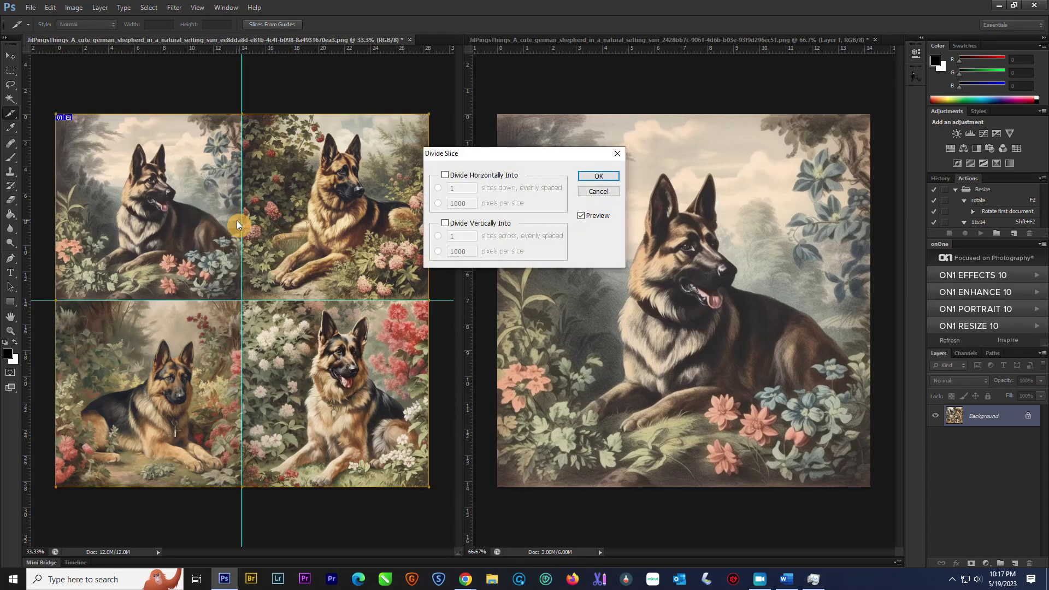
click(445, 175)
double_click(458, 187)
text(2)
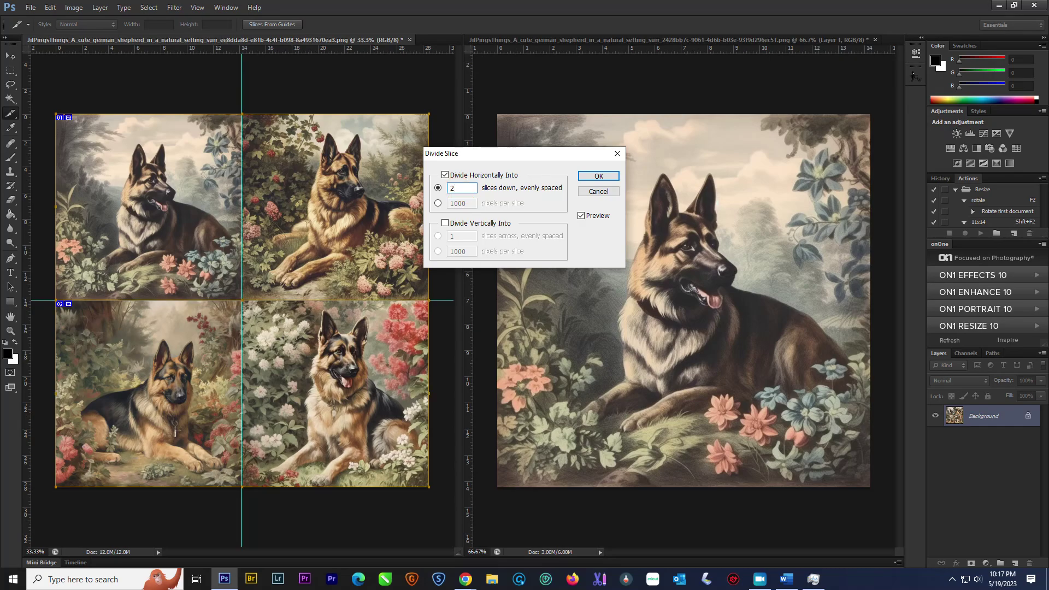
click(445, 223)
double_click(460, 236)
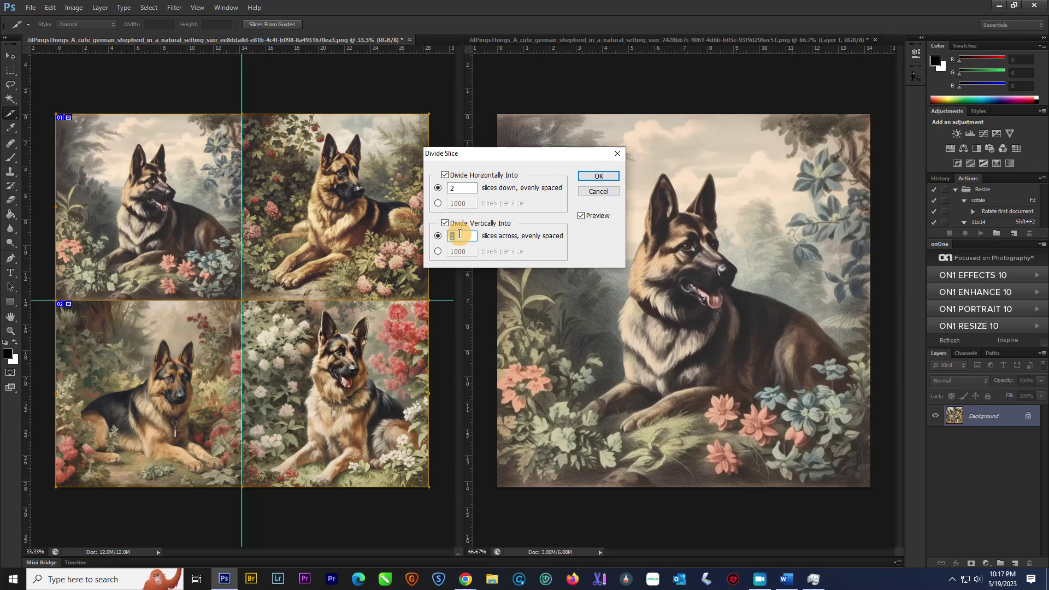
text(2)
click(586, 179)
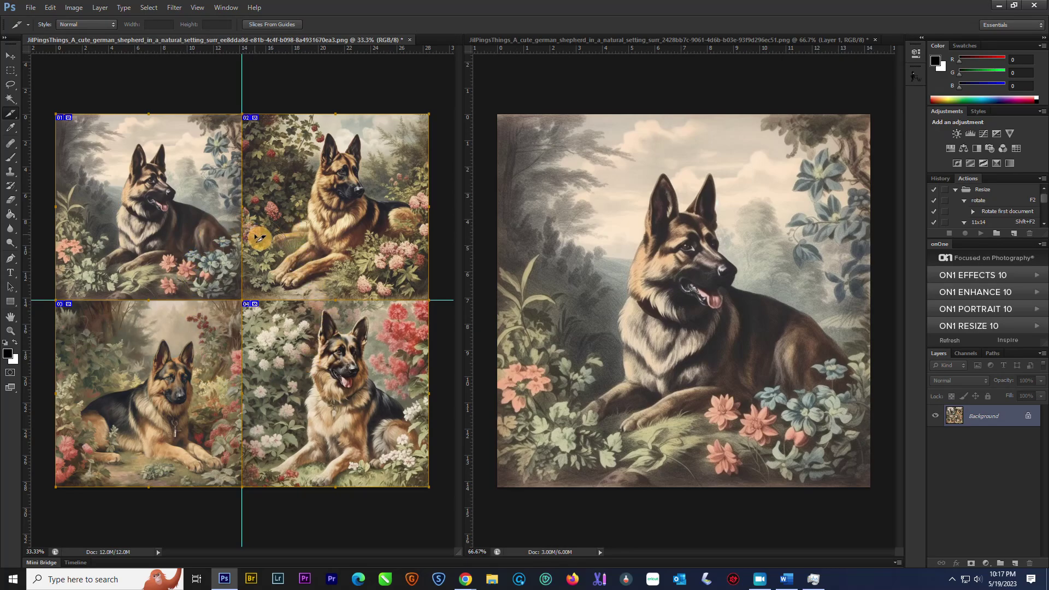
Open Save for Web and zoom the previews out to 12.5%.
click(32, 9)
click(41, 159)
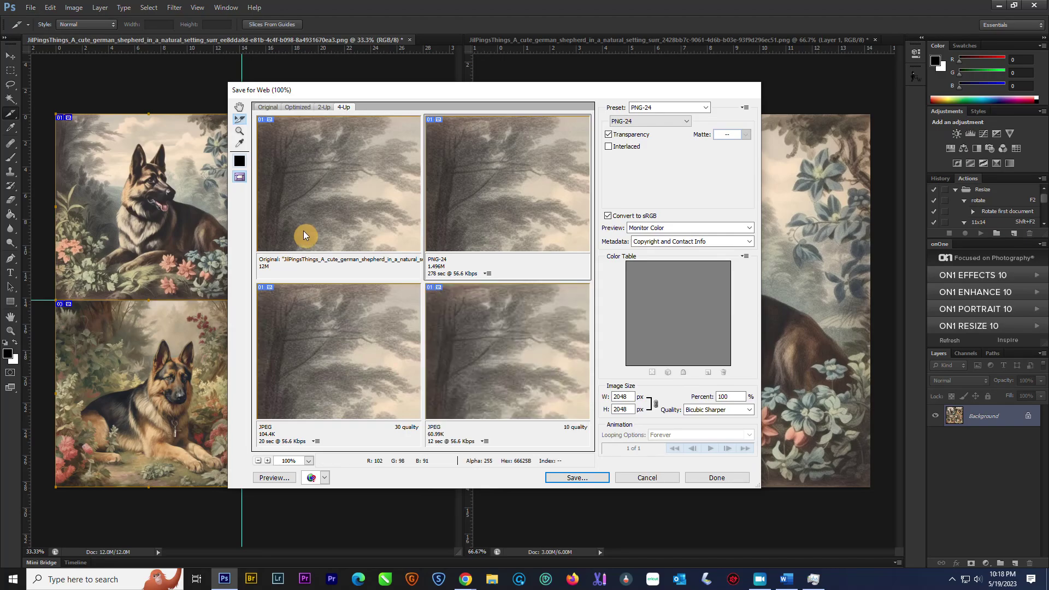
right_click(534, 185)
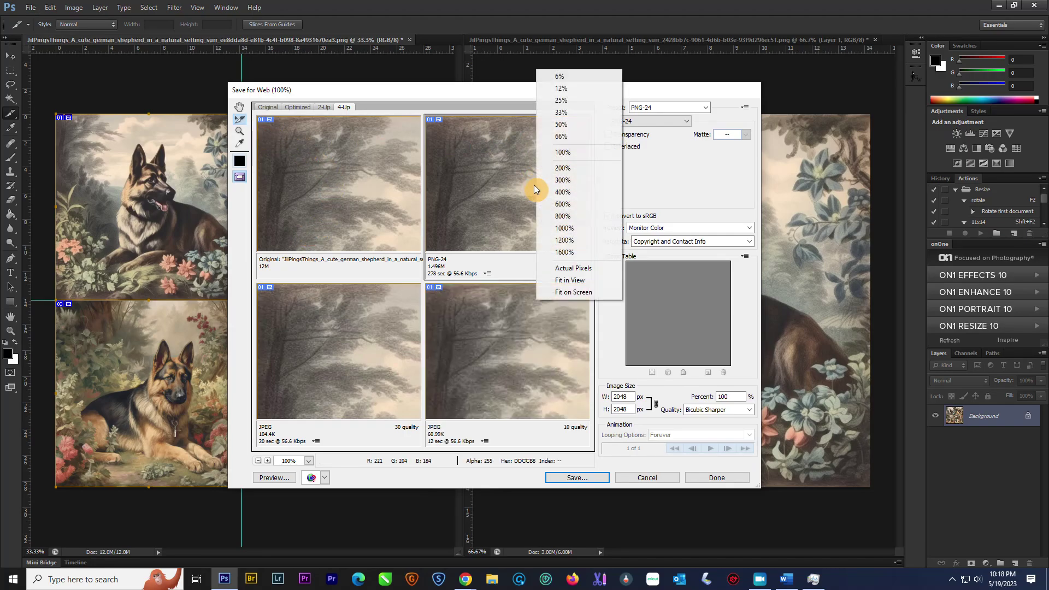
click(241, 134)
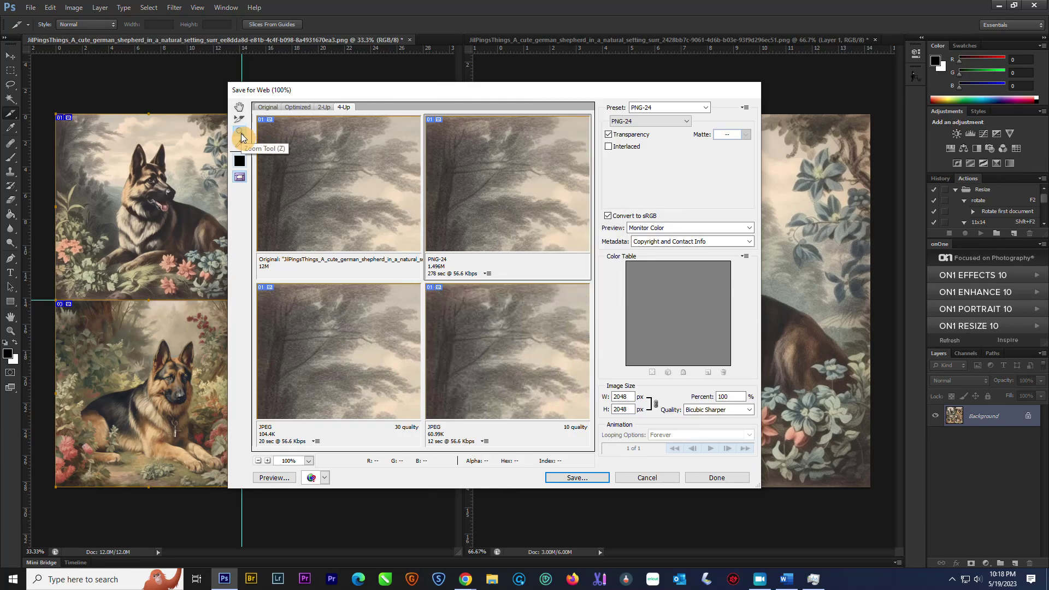
right_click(519, 179)
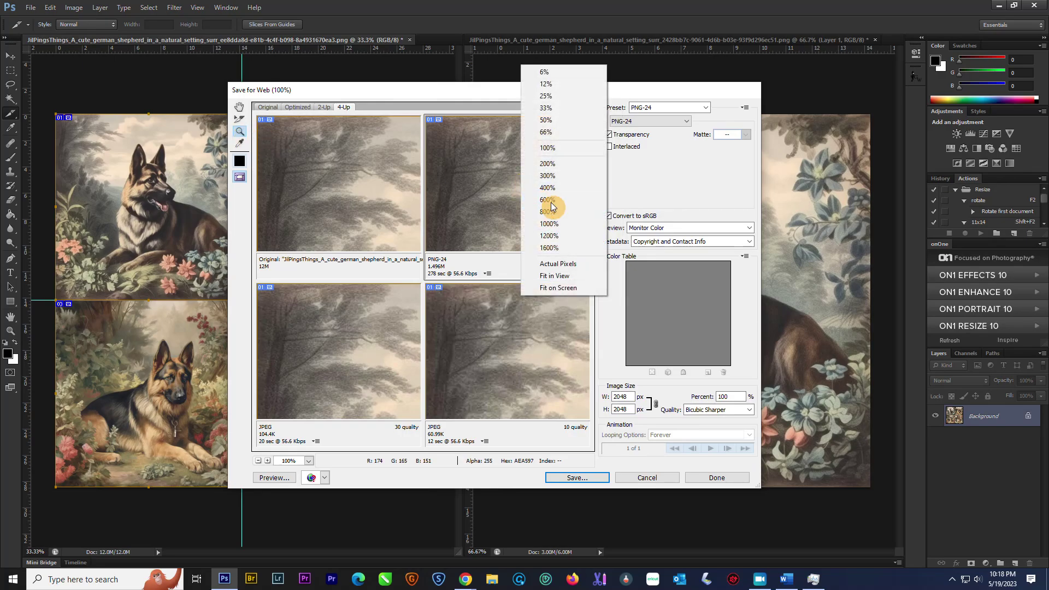
click(550, 96)
right_click(526, 151)
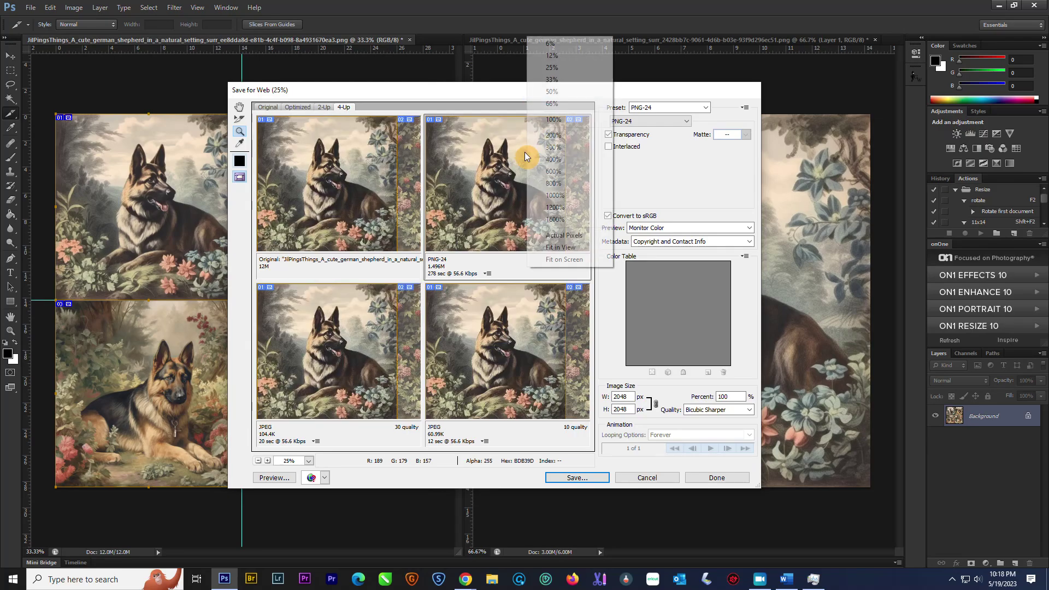
click(551, 55)
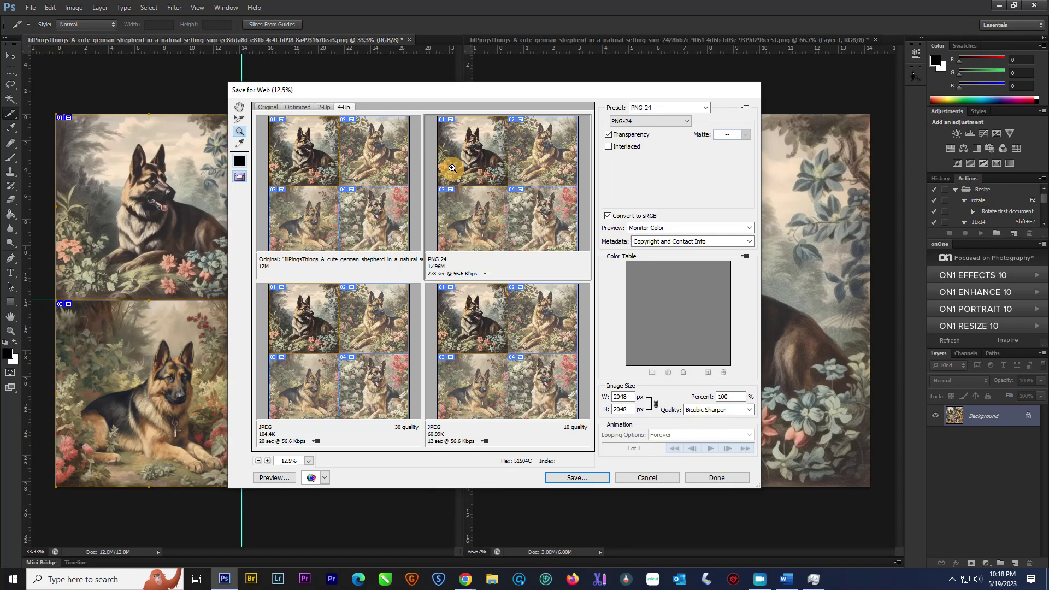
Save all four slices as PNG-24 files to the kings and knights folder, then bring up Bridge.
click(240, 131)
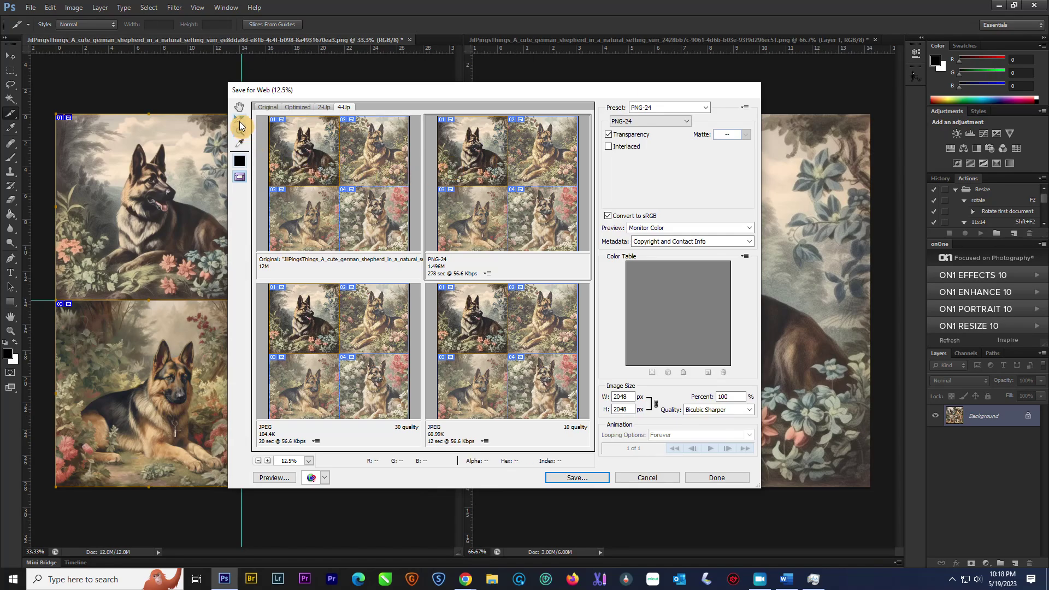
click(592, 479)
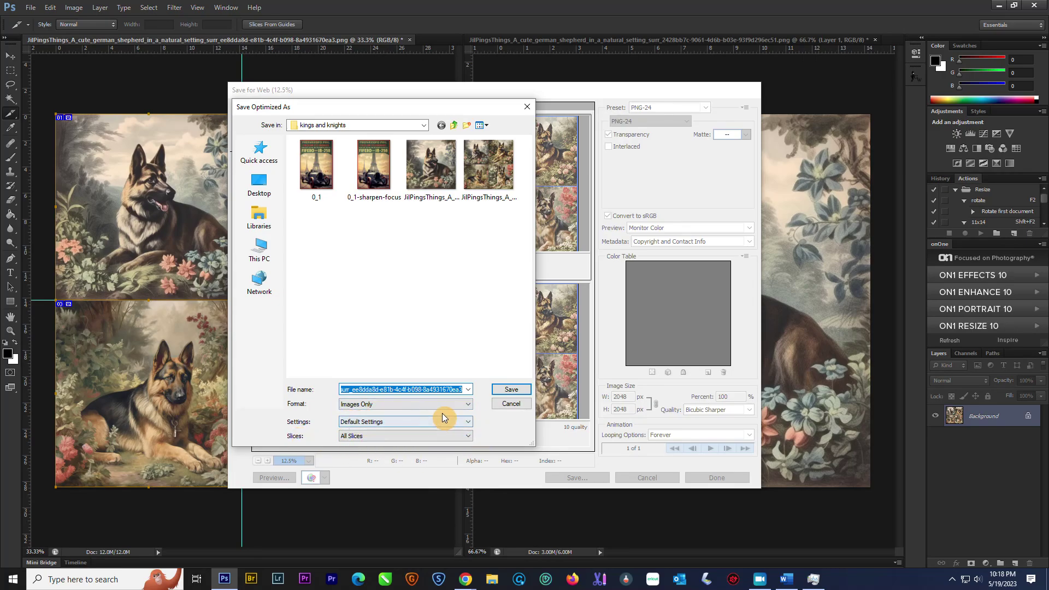
click(513, 390)
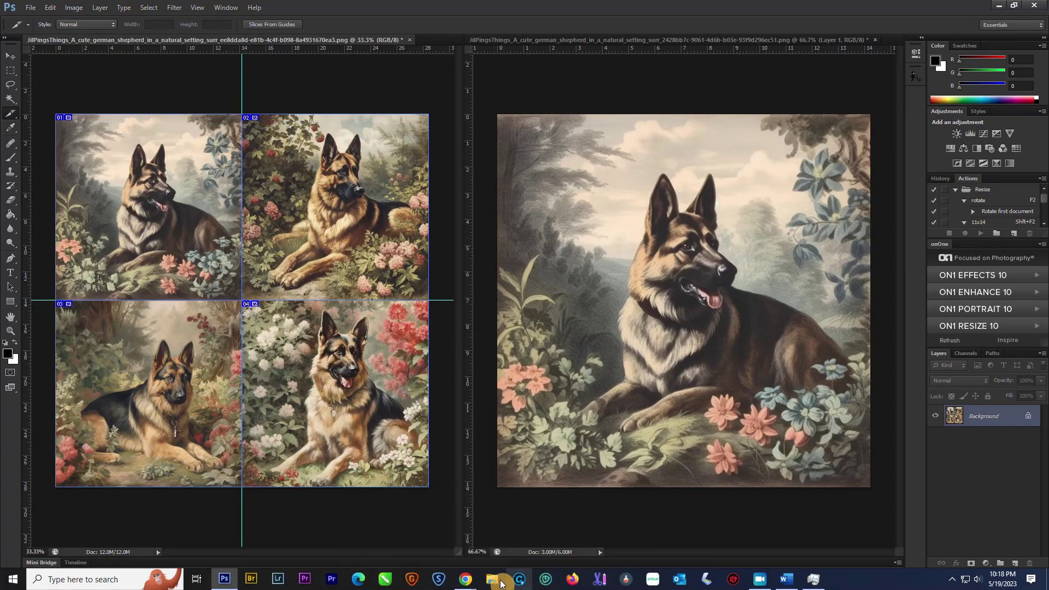
mouse_move(771, 585)
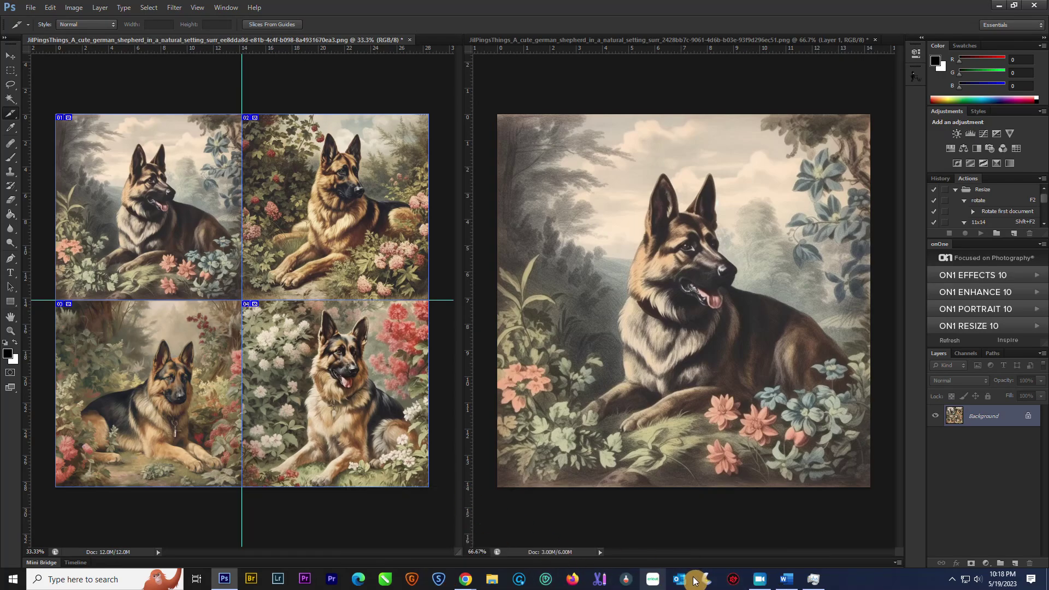
click(754, 581)
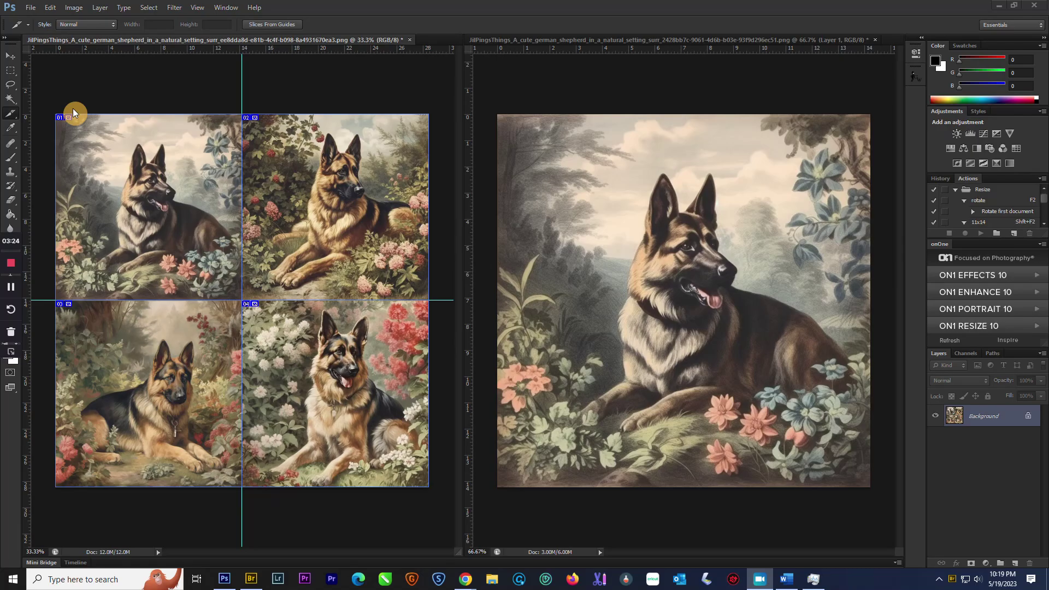
Confirm the four dog PNGs _01 to _04 in Bridge's images folder, then minimize Bridge.
click(251, 581)
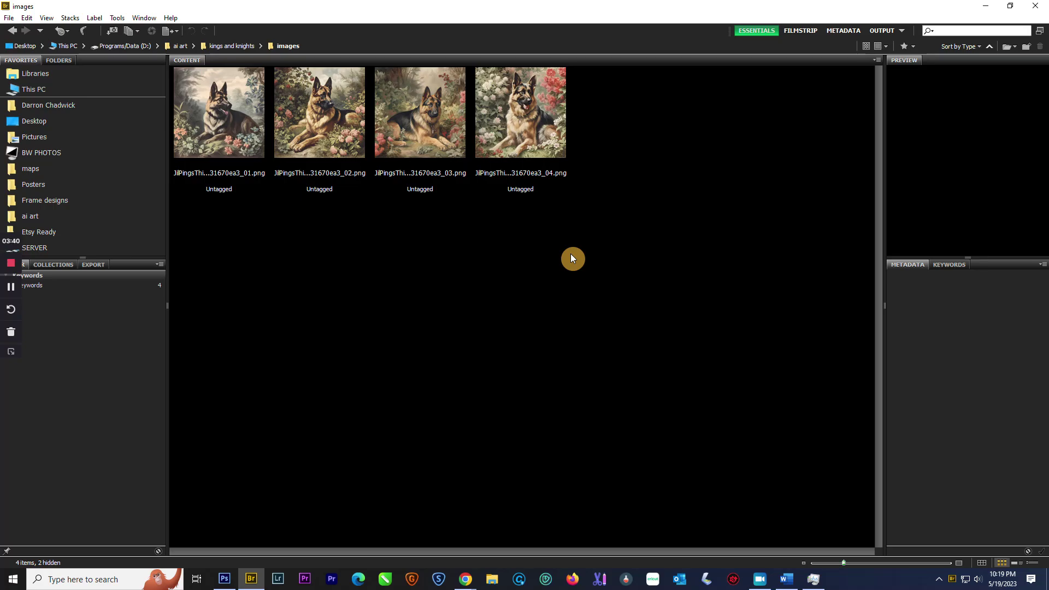
click(986, 6)
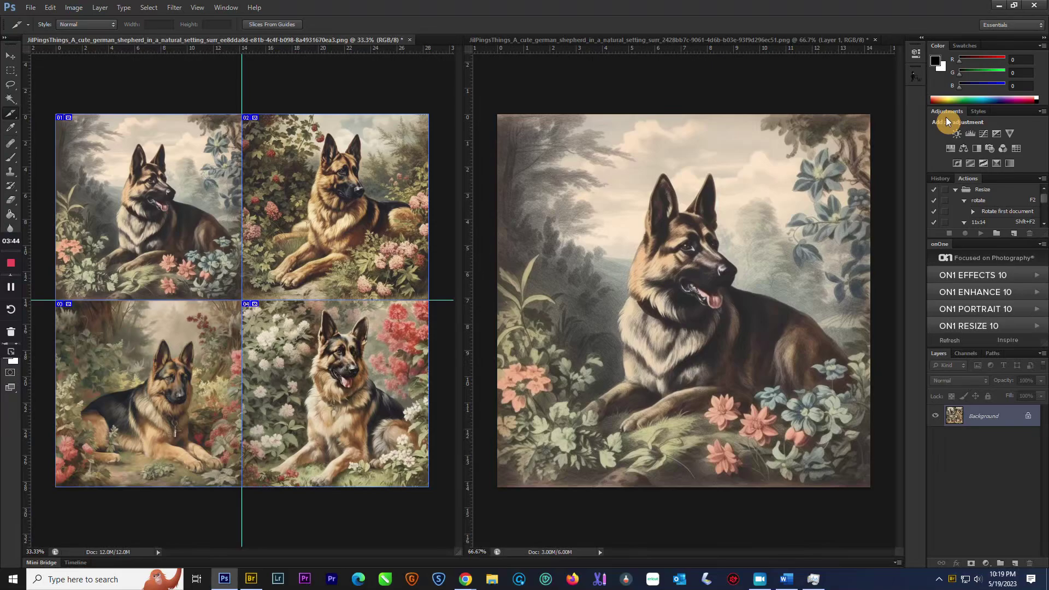